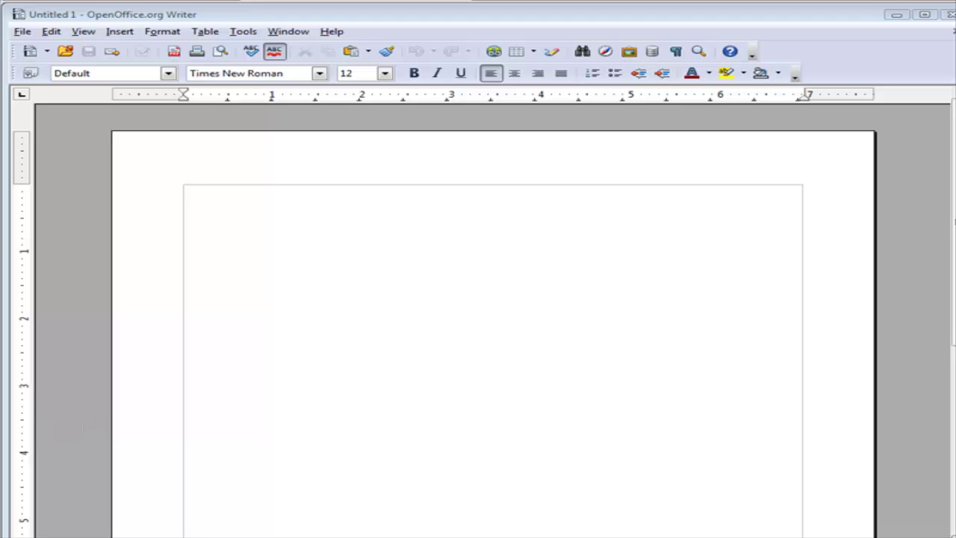
# Step: Bring up the File > Open dialog and expand its file-type list
pyautogui.click(24, 32)
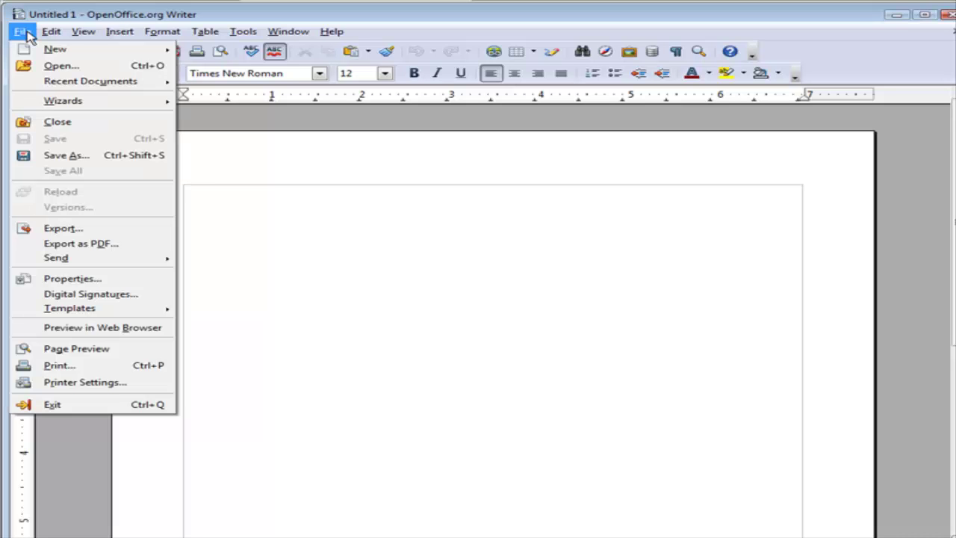
pyautogui.click(60, 66)
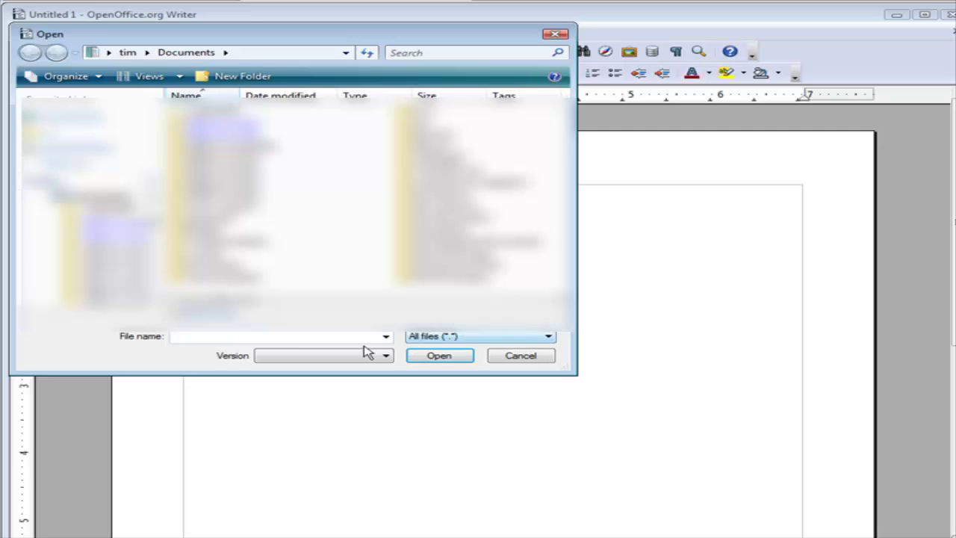
pyautogui.click(546, 336)
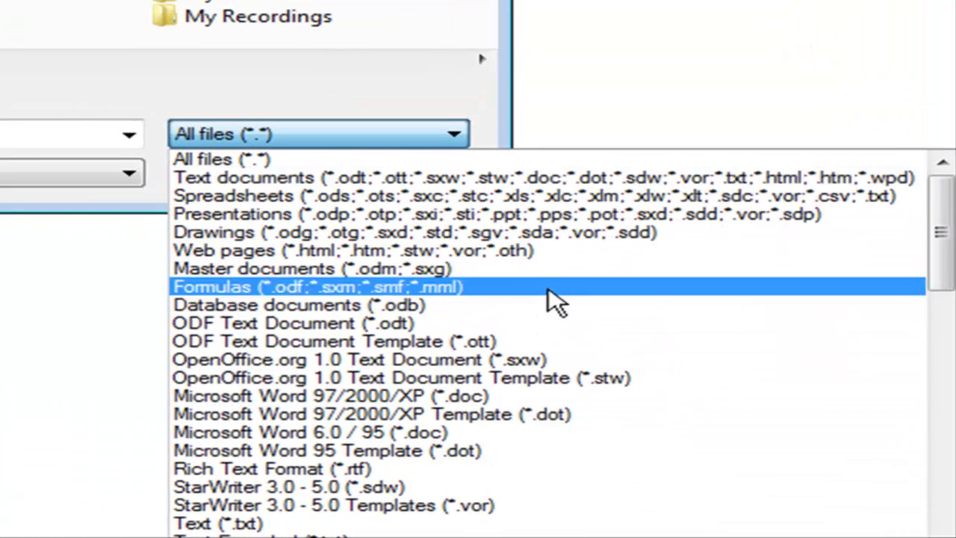
# Step: Scroll through the supported formats, then close the list leaving All files (*.*)
pyautogui.scroll(-2, 620, 403)
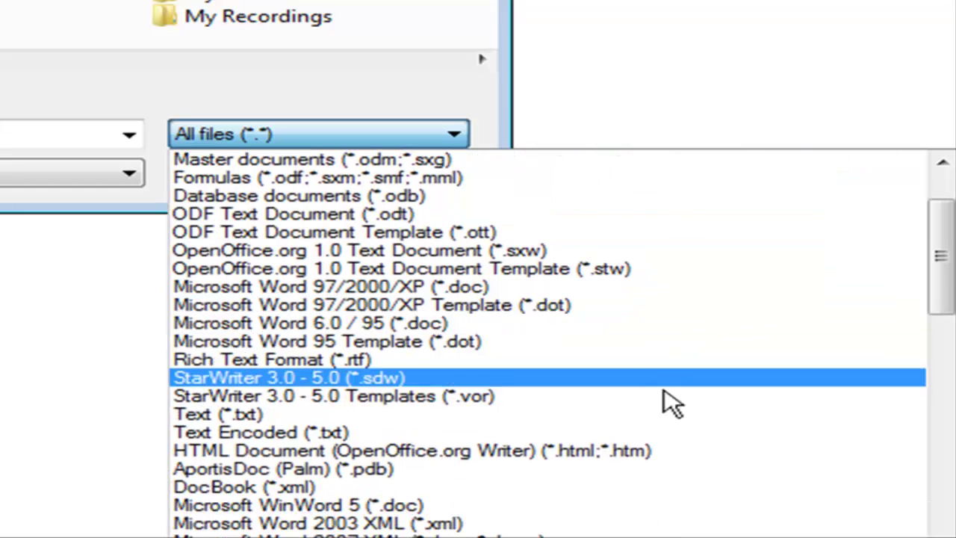
pyautogui.scroll(-1, 687, 407)
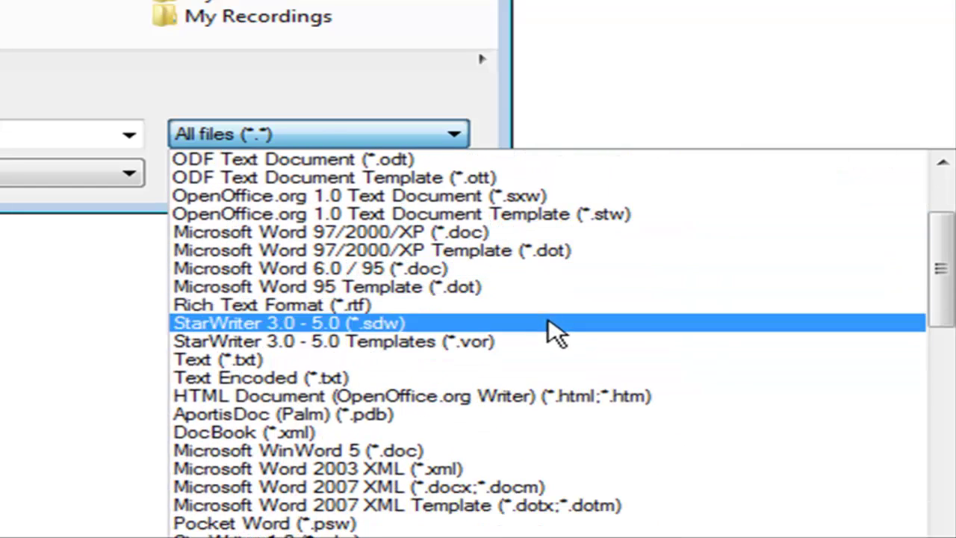
pyautogui.scroll(-1, 567, 313)
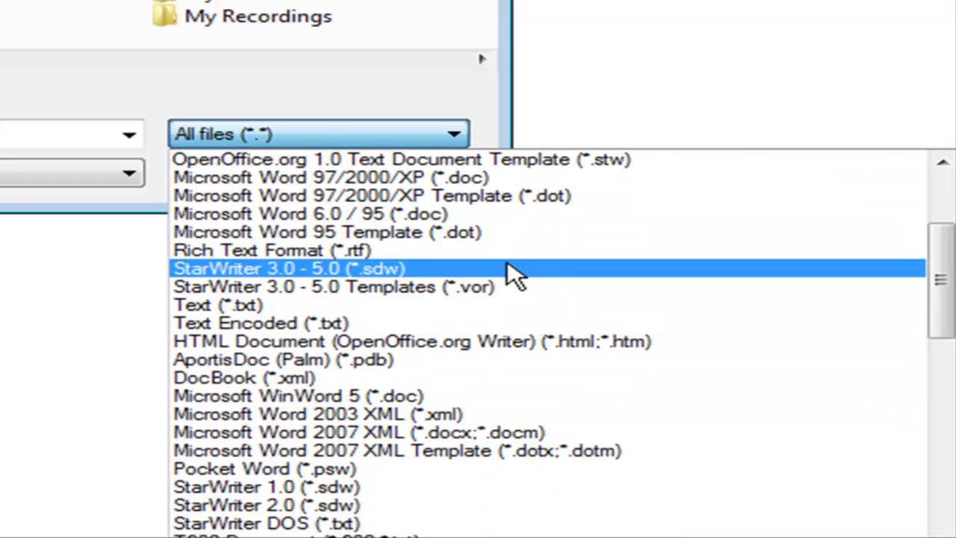
pyautogui.scroll(-1, 616, 400)
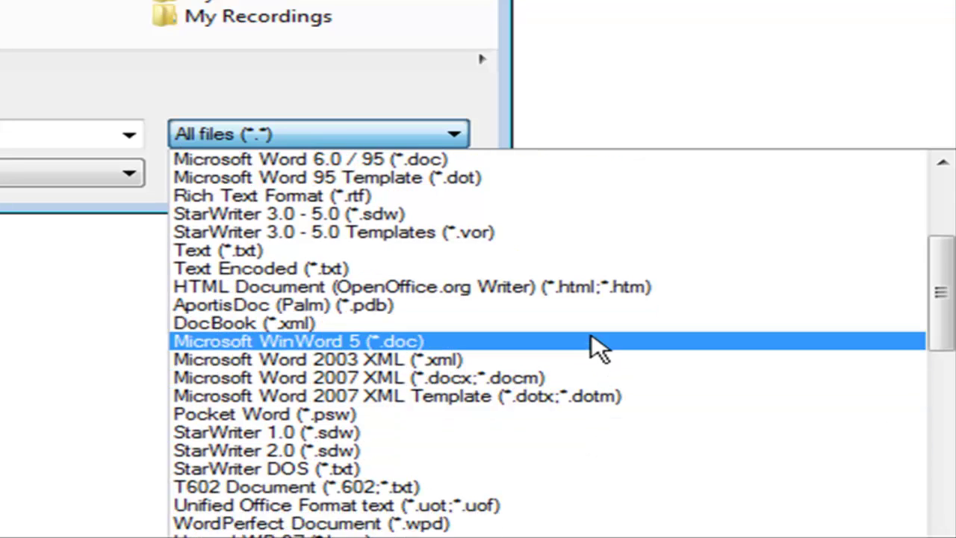
pyautogui.scroll(-1, 607, 373)
pyautogui.scroll(-1, 642, 385)
pyautogui.scroll(-1, 661, 380)
pyautogui.scroll(-1, 672, 378)
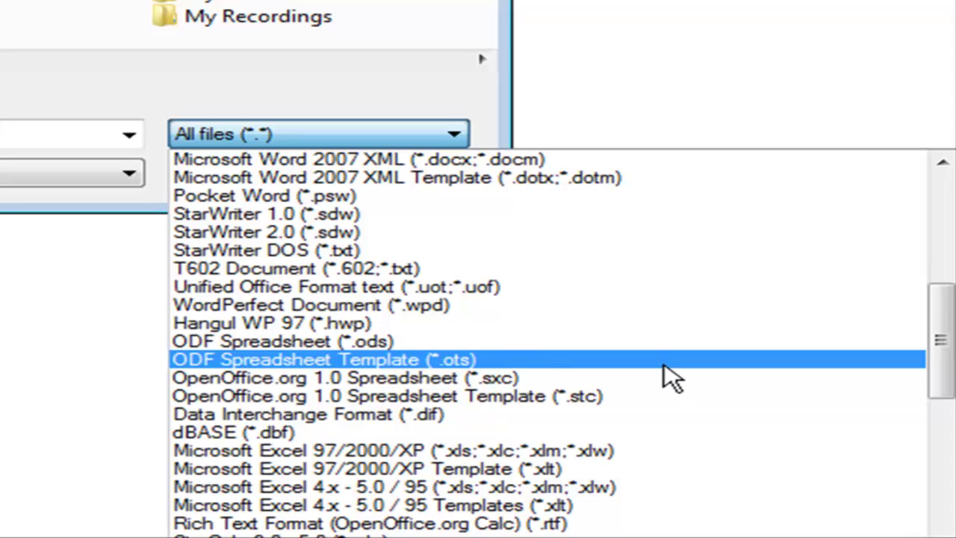
pyautogui.scroll(-6, 672, 381)
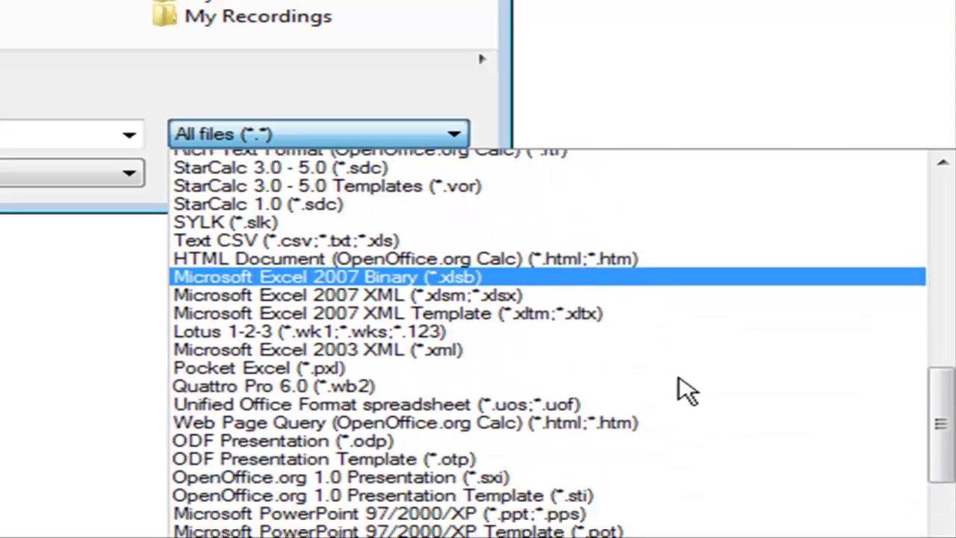
pyautogui.scroll(-12, 680, 388)
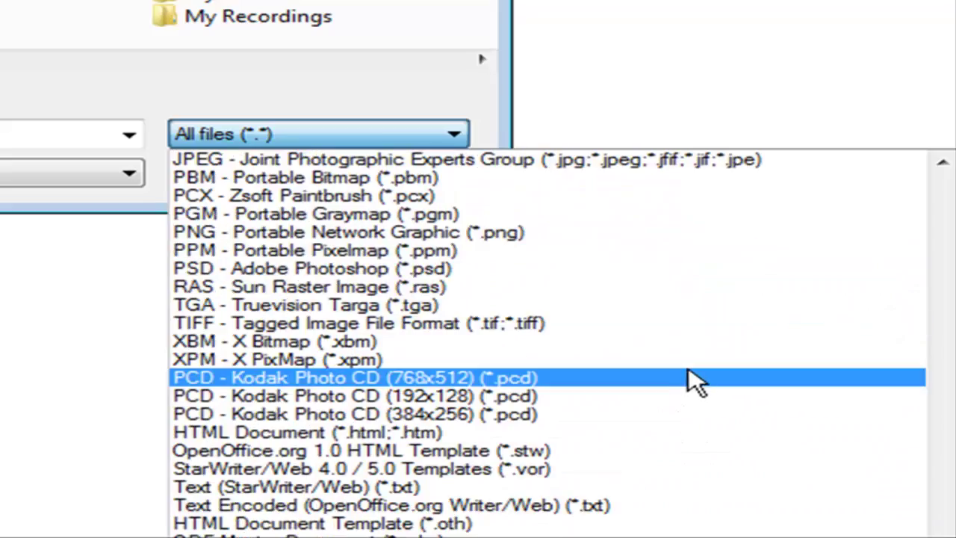
pyautogui.click(144, 335)
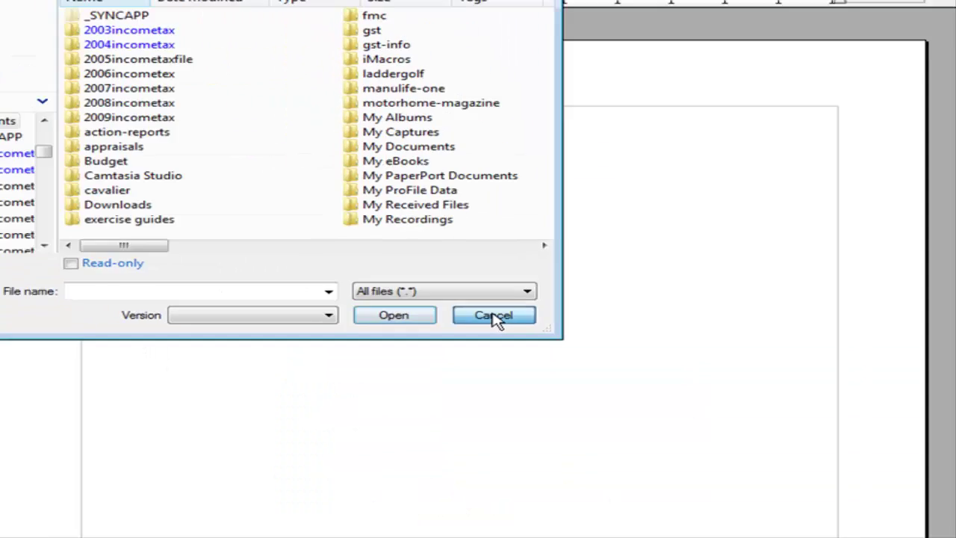
# Step: Cancel the Open dialog and browse the Business category on the OpenOffice.org Templates site
pyautogui.click(401, 177)
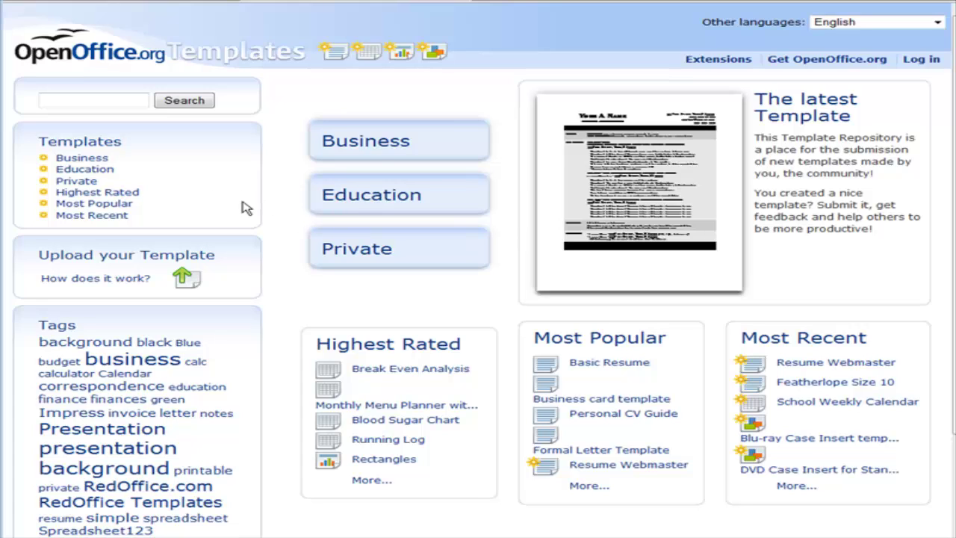
pyautogui.click(97, 164)
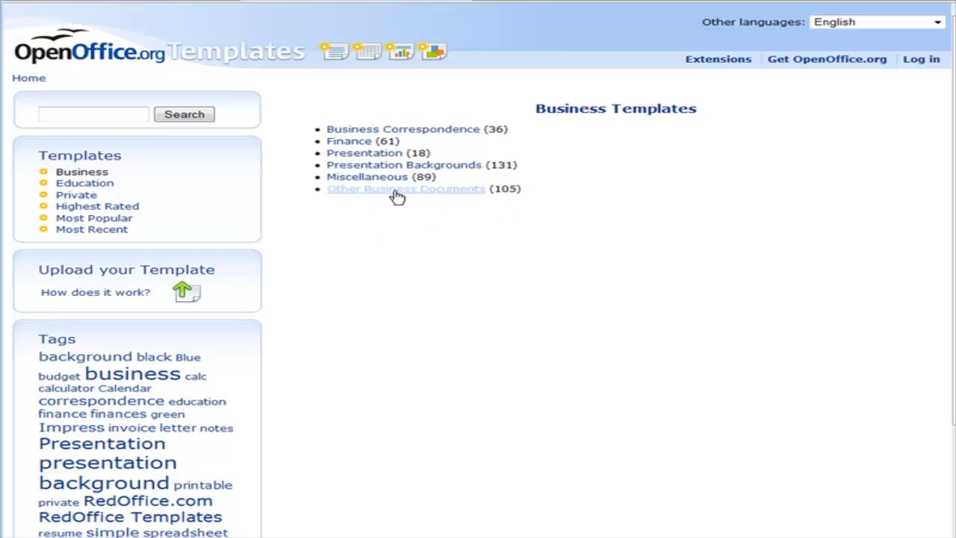
# Step: Open the Business Correspondence templates and scroll down the listing
pyautogui.click(384, 131)
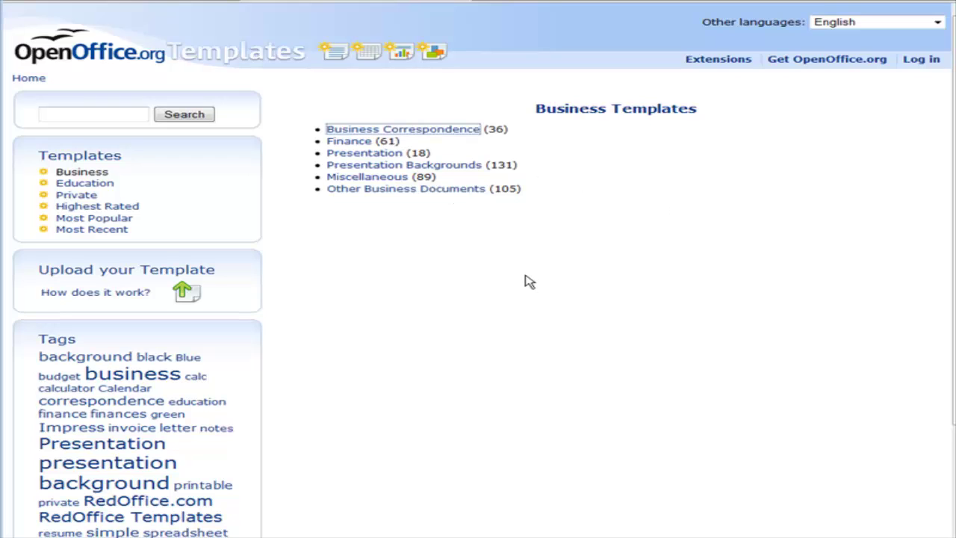
pyautogui.scroll(-2, 565, 272)
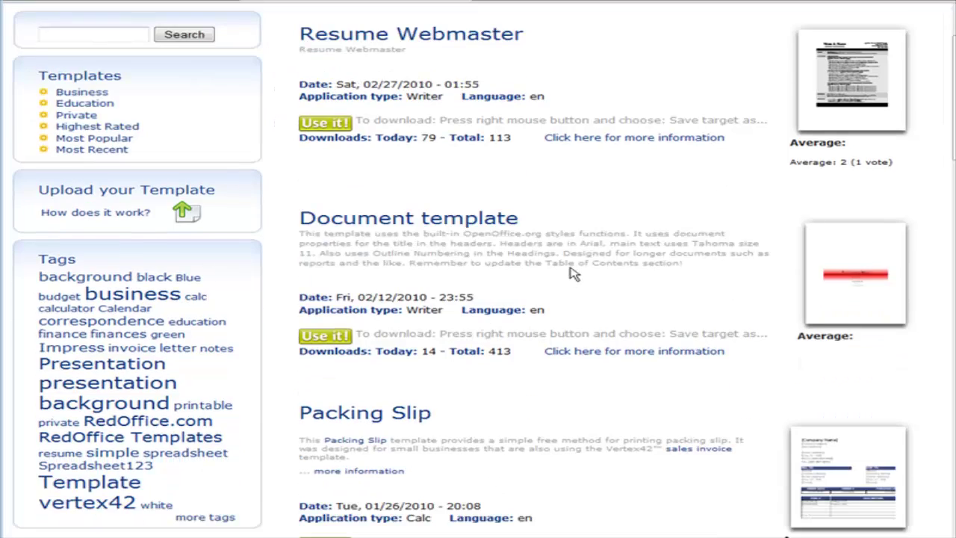
pyautogui.scroll(-3, 571, 274)
pyautogui.scroll(-10, 572, 276)
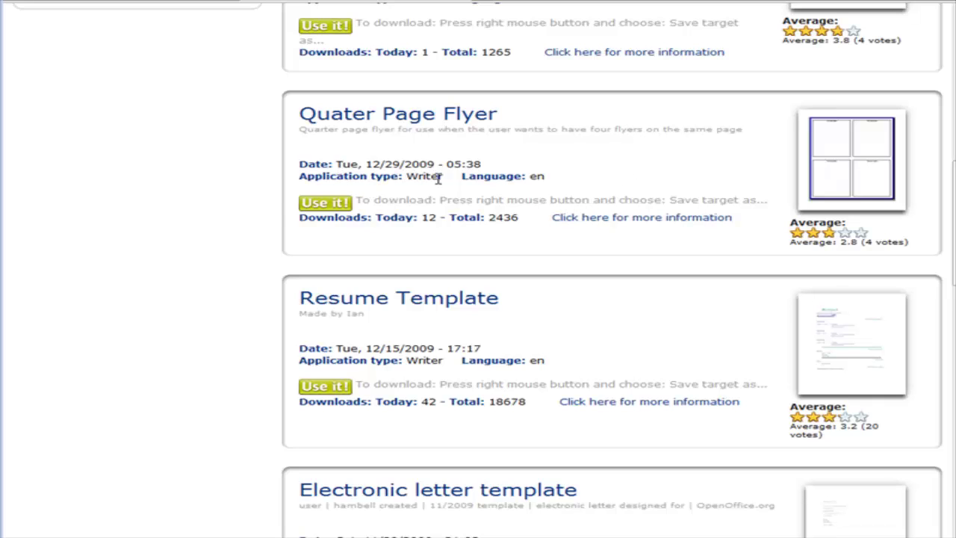
# Step: Highlight the application types of Quater Page Flyer (Writer) and Packing Slip (Calc)
pyautogui.moveTo(406, 176); pyautogui.dragTo(450, 177)
pyautogui.click(452, 197)
pyautogui.scroll(1, 508, 207)
pyautogui.scroll(1, 567, 248)
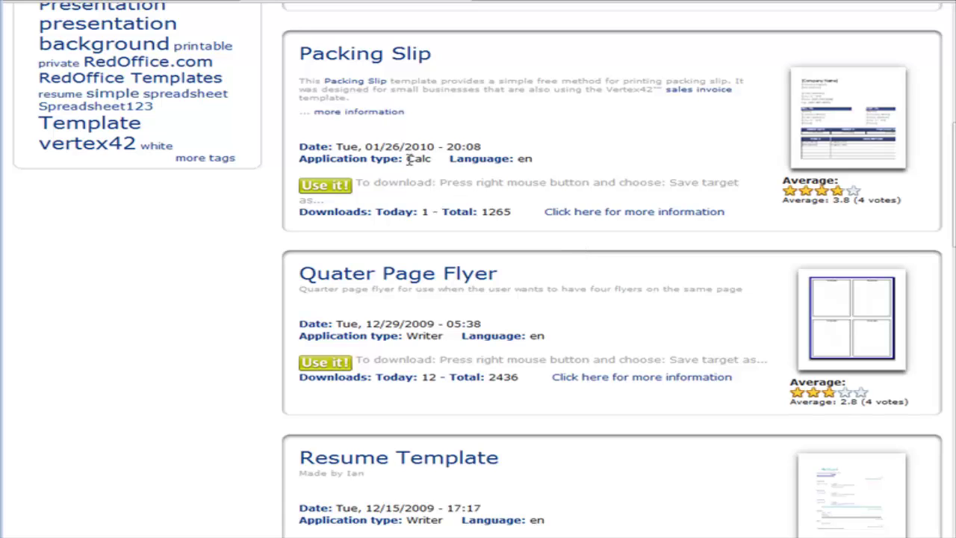
pyautogui.moveTo(408, 159); pyautogui.dragTo(427, 163)
# Step: Scroll back to Quater Page Flyer and start its download with Use it!
pyautogui.scroll(-2, 553, 258)
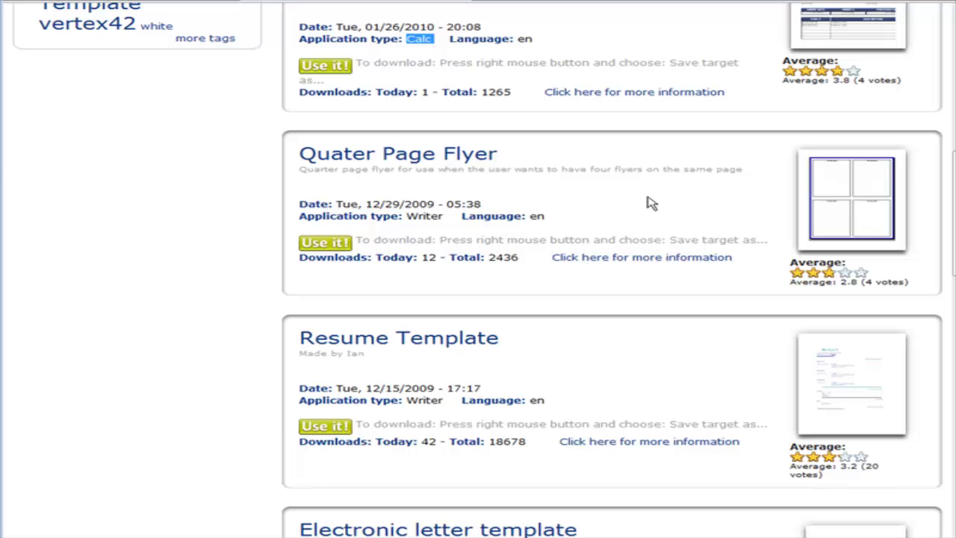
pyautogui.scroll(-1, 690, 221)
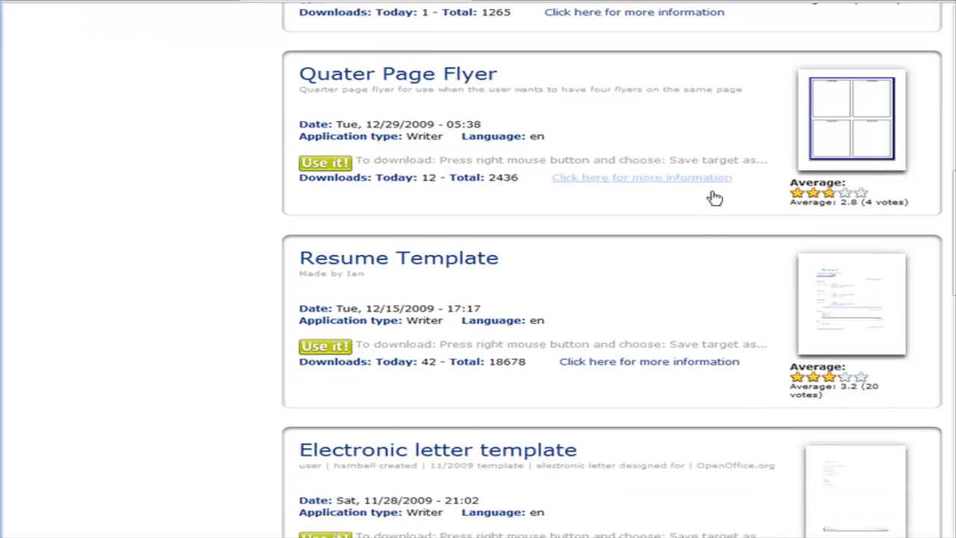
pyautogui.click(337, 165)
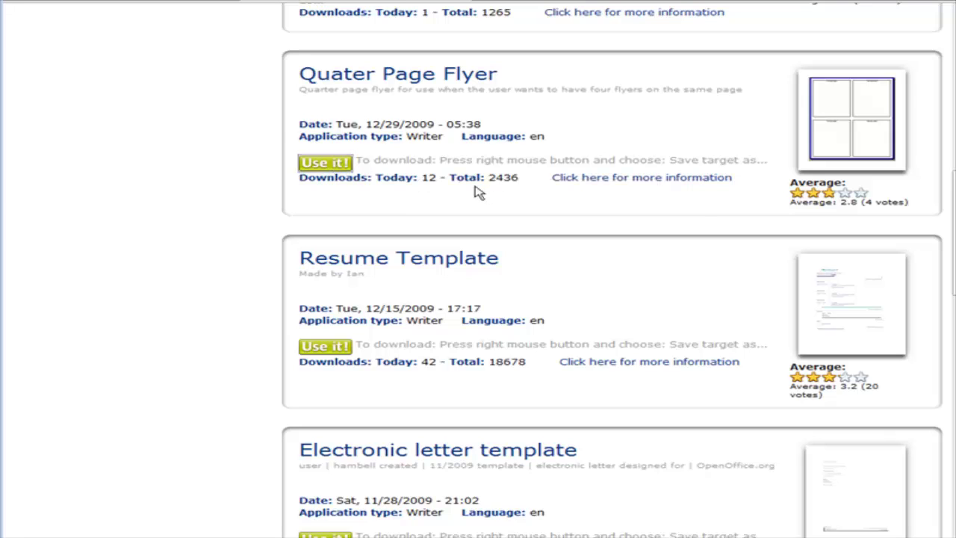
# Step: Save Quater Page Flyer.ott to disk as an OpenDocument Text Template
pyautogui.press('Down')
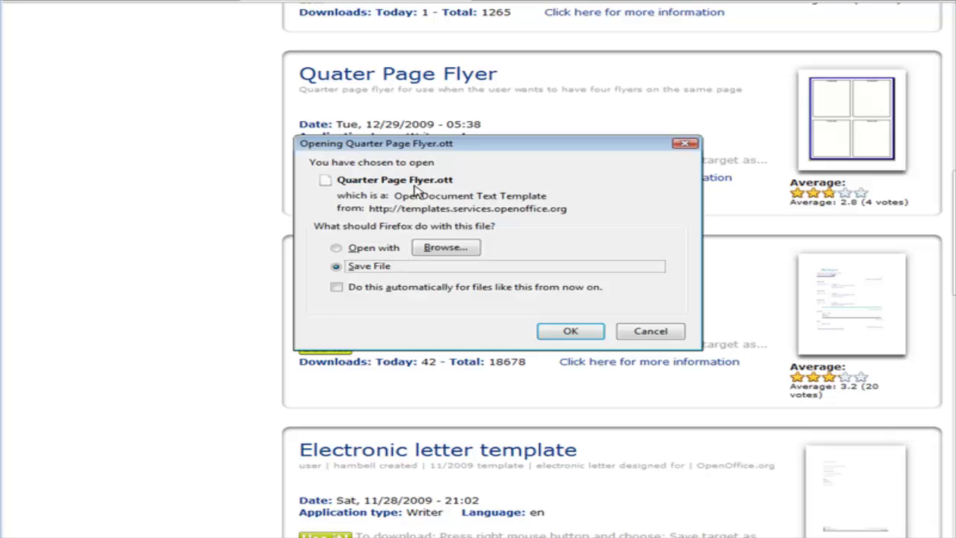
pyautogui.click(570, 331)
pyautogui.click(514, 231)
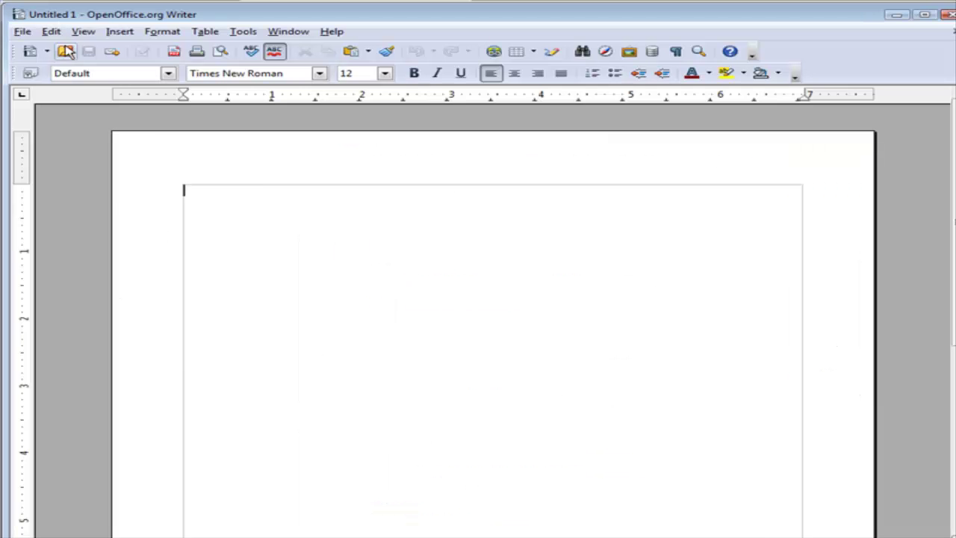
# Step: Open Quarter Page Flyer.ott from the Desktop and check its four 'Put text here' boxes
pyautogui.click(66, 51)
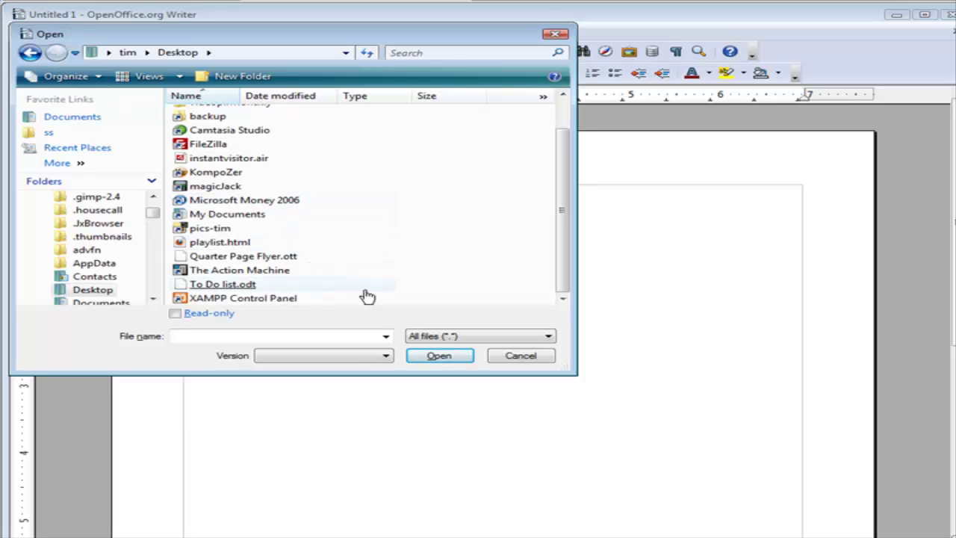
pyautogui.click(292, 258)
pyautogui.doubleClick(290, 257)
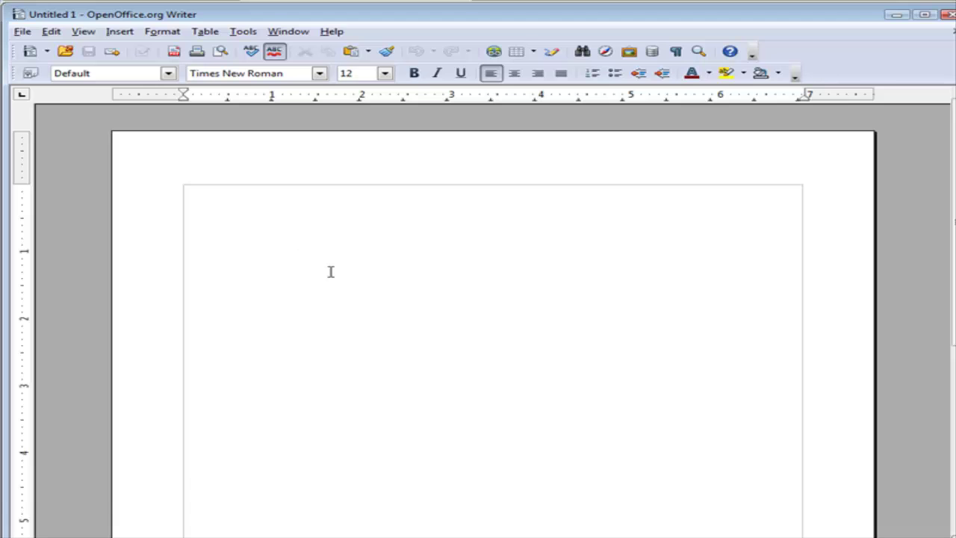
pyautogui.scroll(-5, 363, 236)
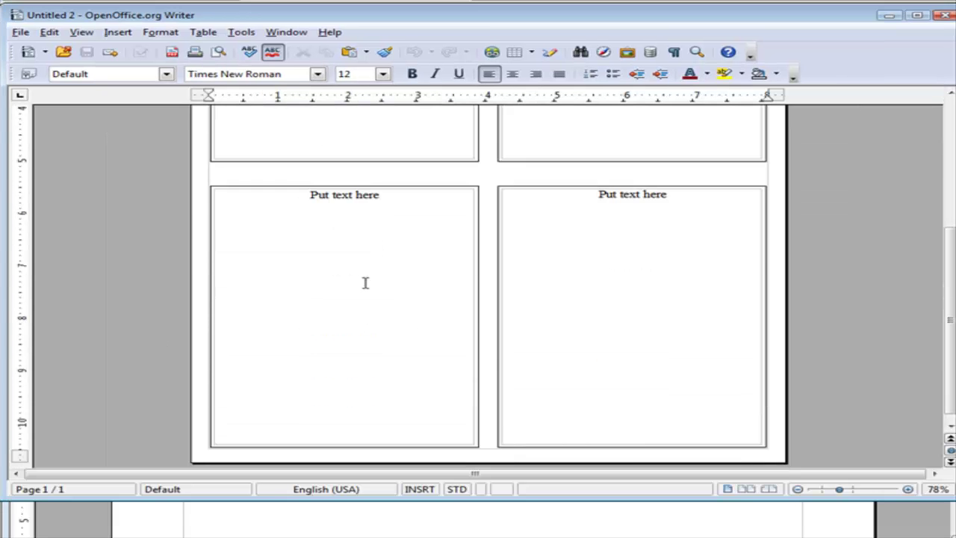
pyautogui.scroll(5, 359, 279)
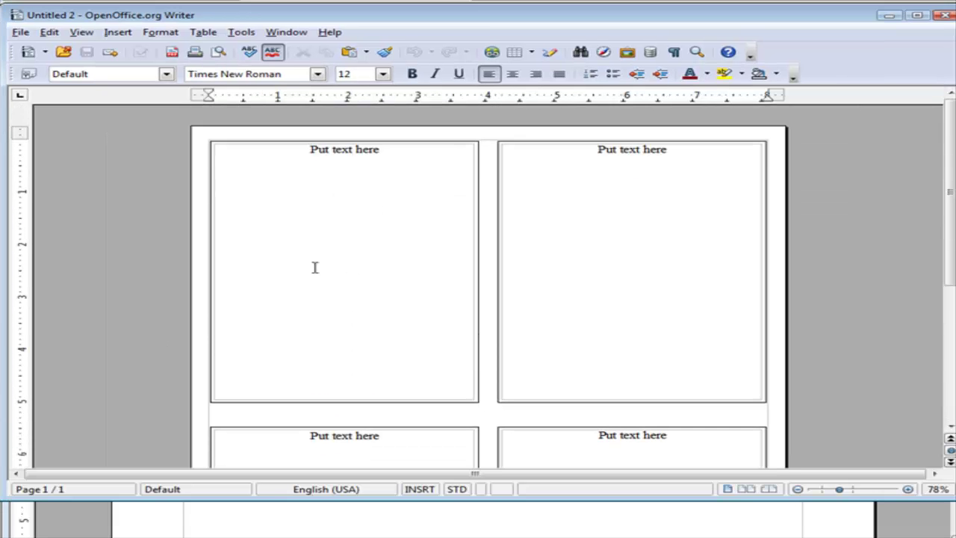
pyautogui.scroll(-3, 486, 334)
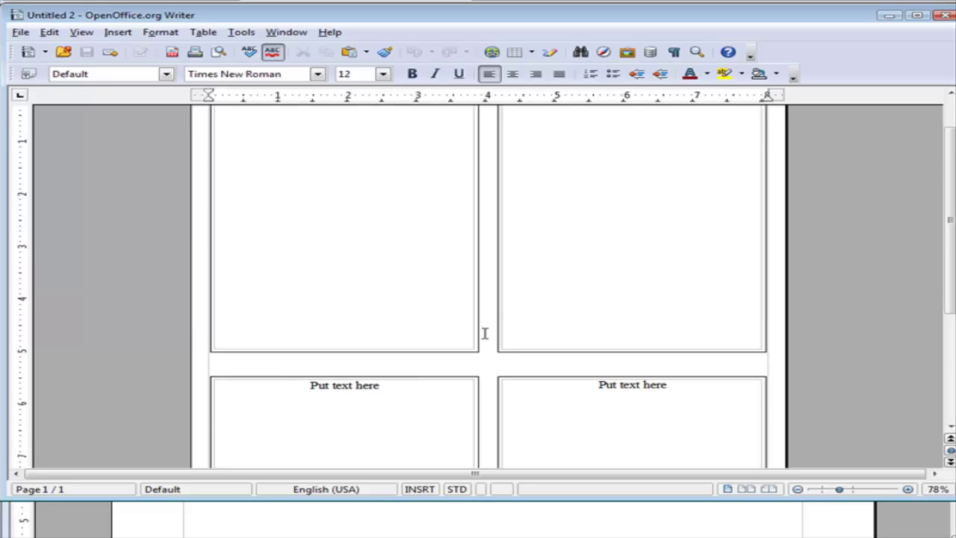
pyautogui.scroll(4, 627, 357)
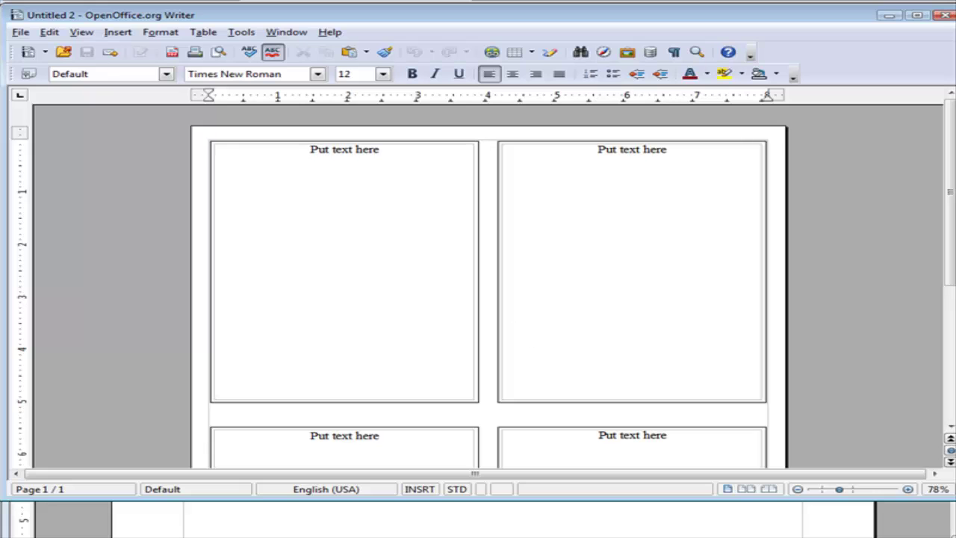
pyautogui.click(19, 32)
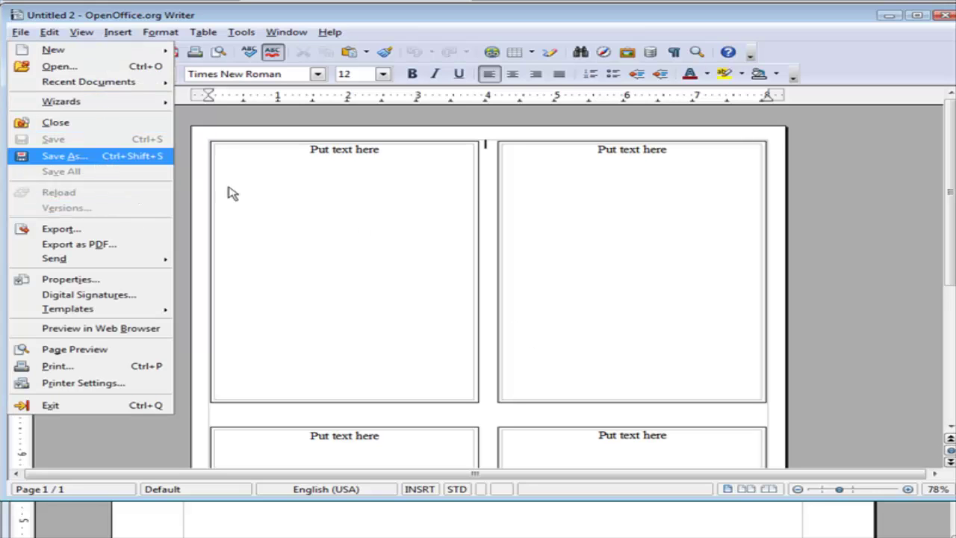
pyautogui.press('Return')
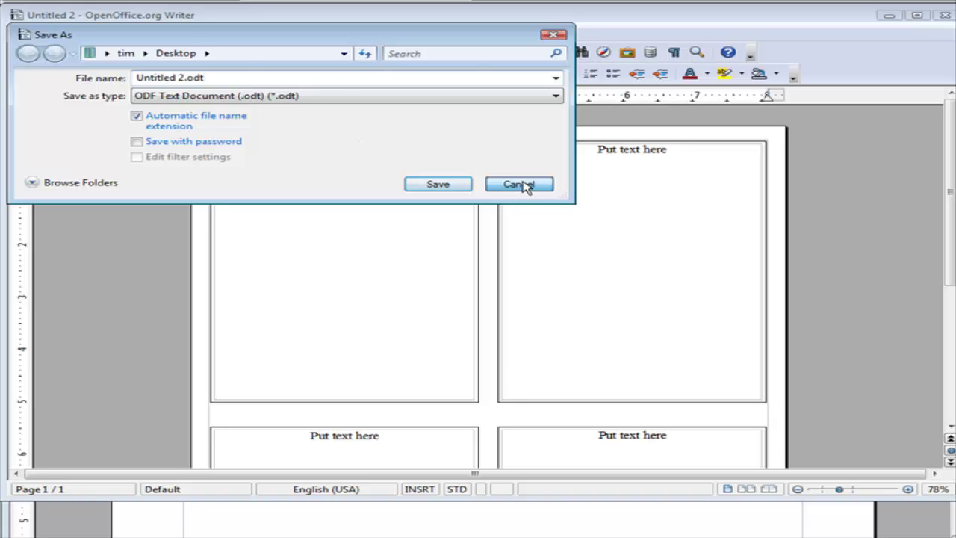
pyautogui.click(523, 184)
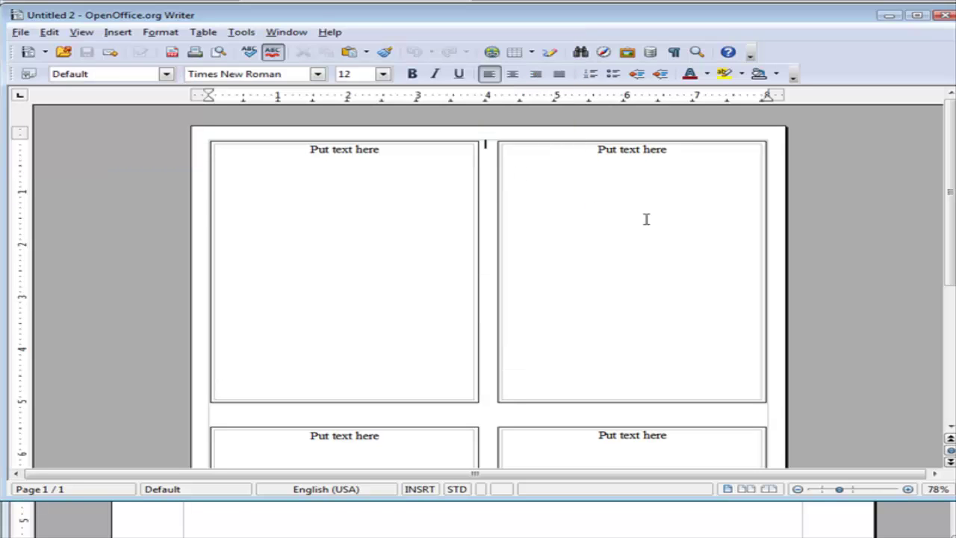